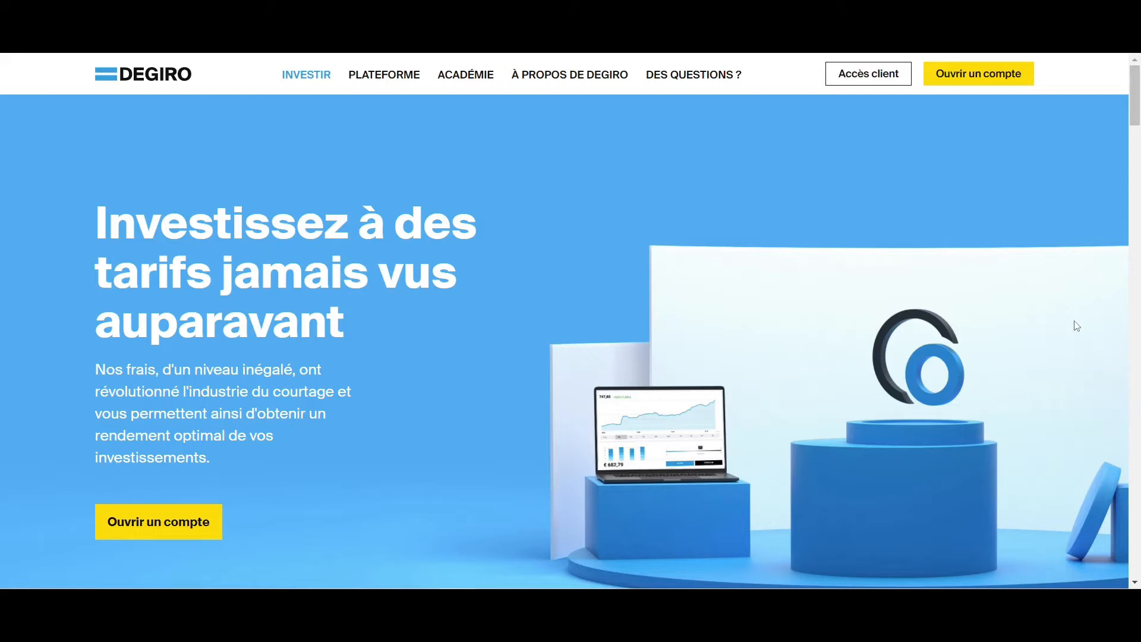
- Look through the fee comparison section on DEGIRO's public home page
{"action": "scroll", "coordinate": [1076, 326], "scroll_direction": "down", "scroll_amount": 15}
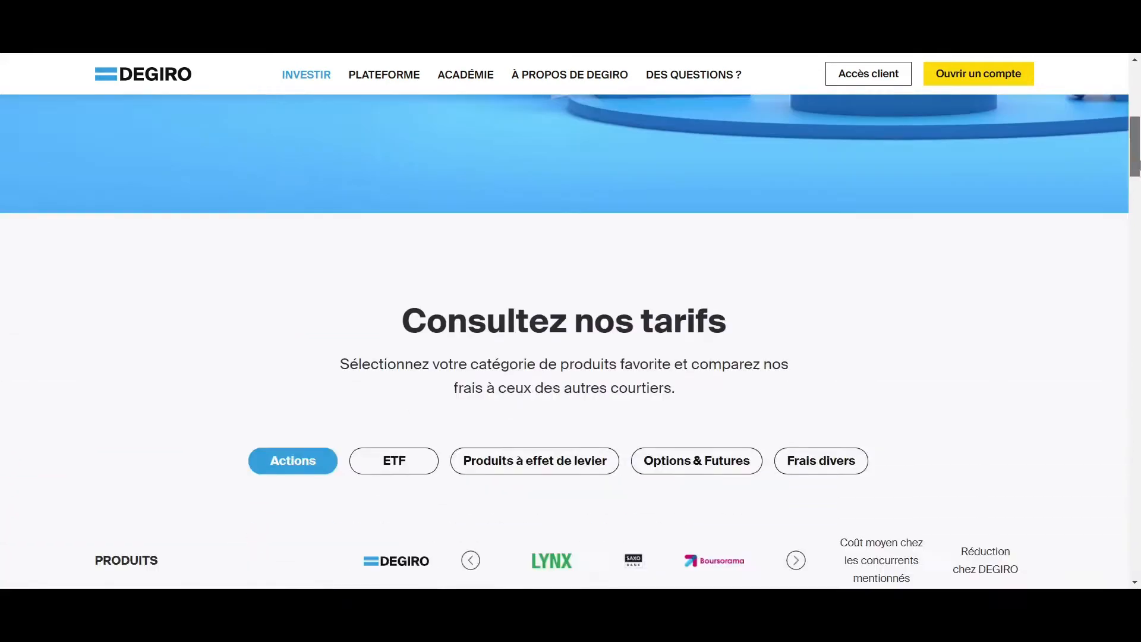
{"action": "scroll", "coordinate": [1138, 205], "scroll_direction": "up", "scroll_amount": 1}
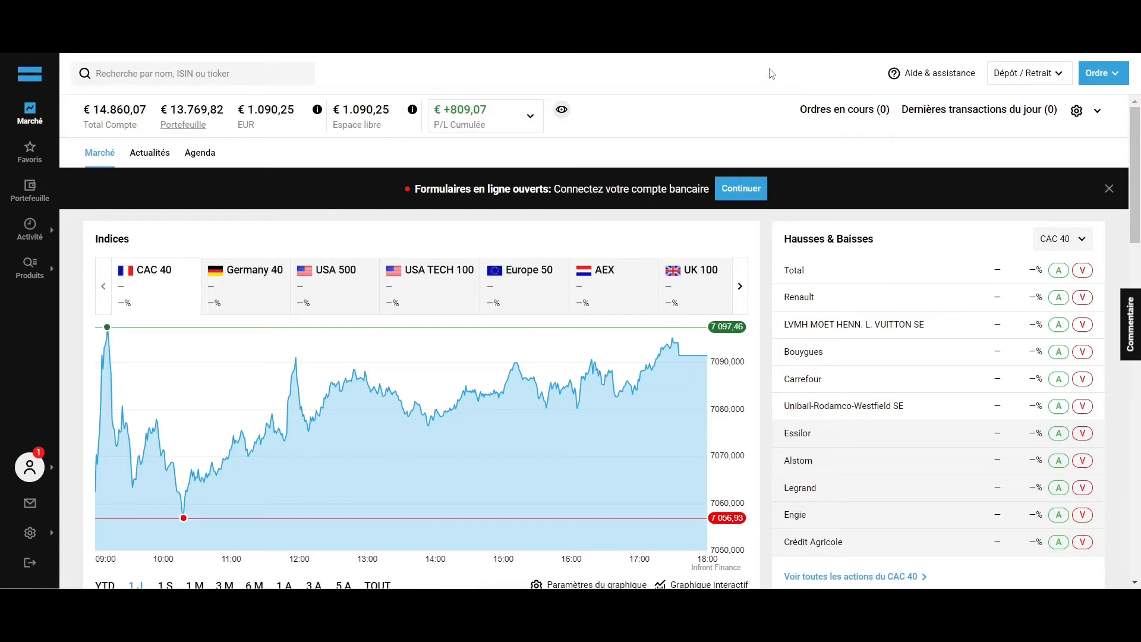
- Check which deposit and withdrawal options the trading account offers
{"action": "left_click", "coordinate": [955, 83]}
{"action": "left_click", "coordinate": [1017, 79]}
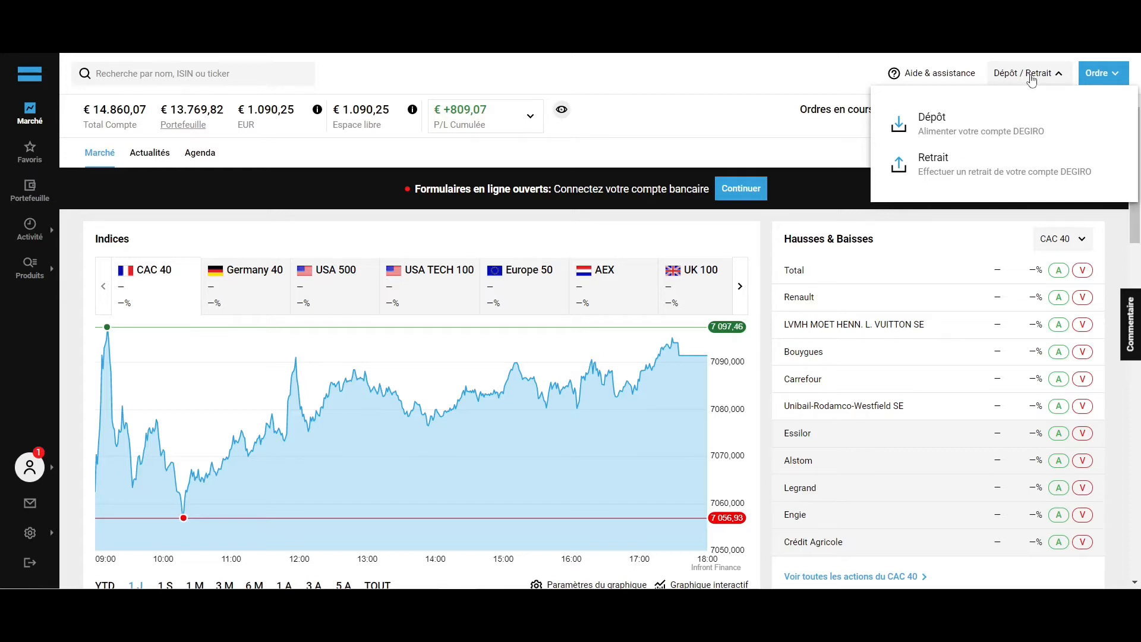
{"action": "left_click", "coordinate": [1031, 76]}
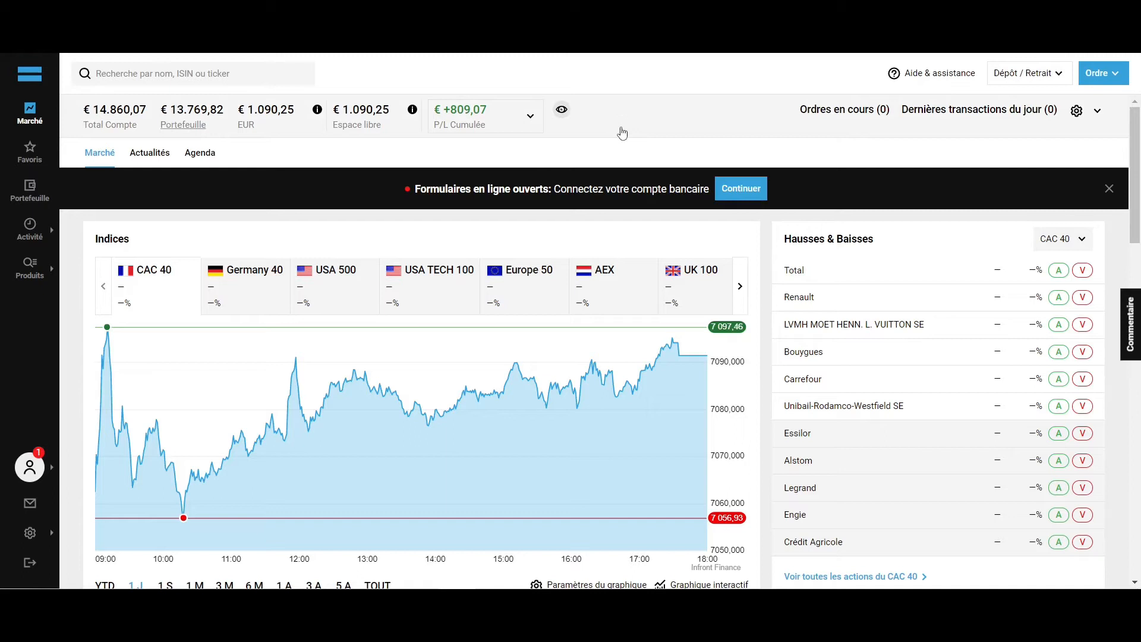
- Review the latest news, financial agenda, currencies and futures on the market overview page
{"action": "scroll", "coordinate": [759, 244], "scroll_direction": "down", "scroll_amount": 5}
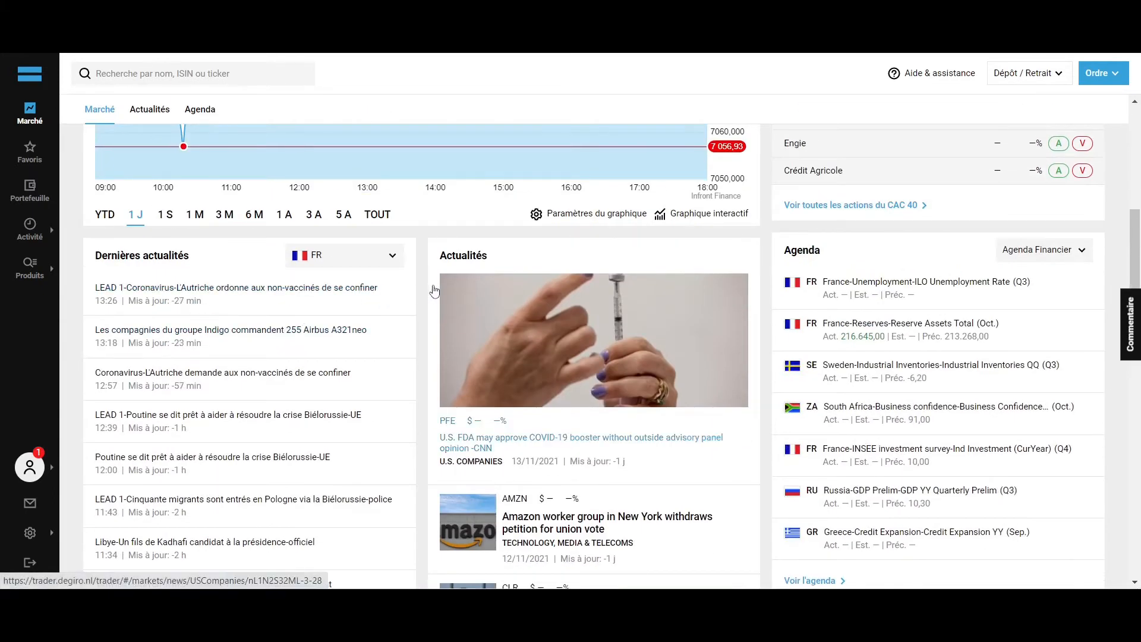
{"action": "scroll", "coordinate": [416, 291], "scroll_direction": "down", "scroll_amount": 5}
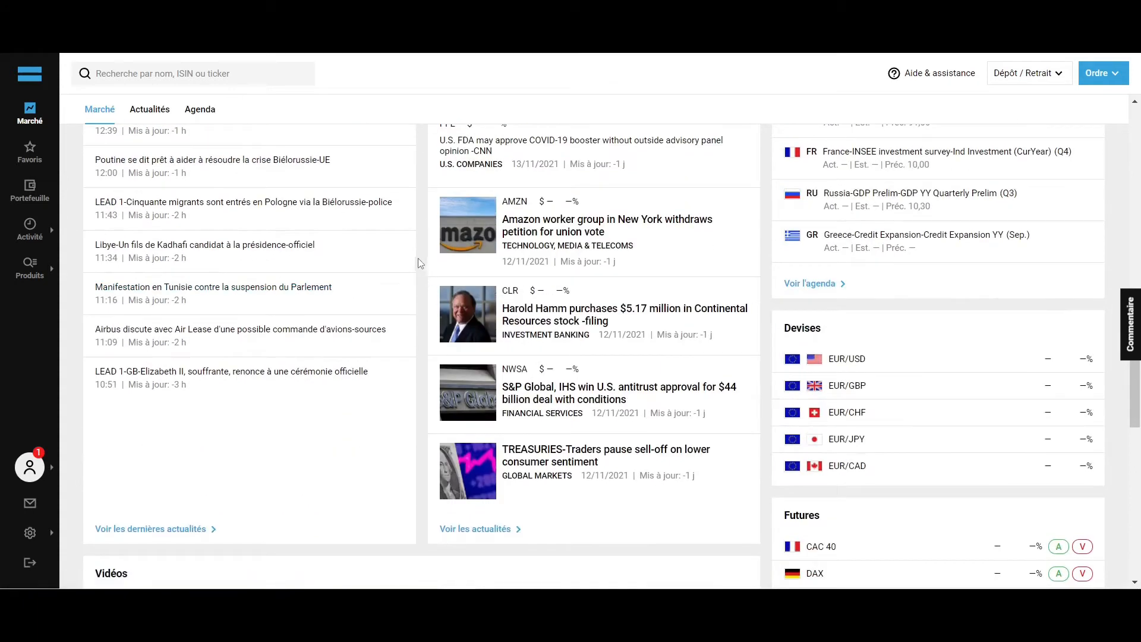
{"action": "scroll", "coordinate": [419, 258], "scroll_direction": "down", "scroll_amount": 1}
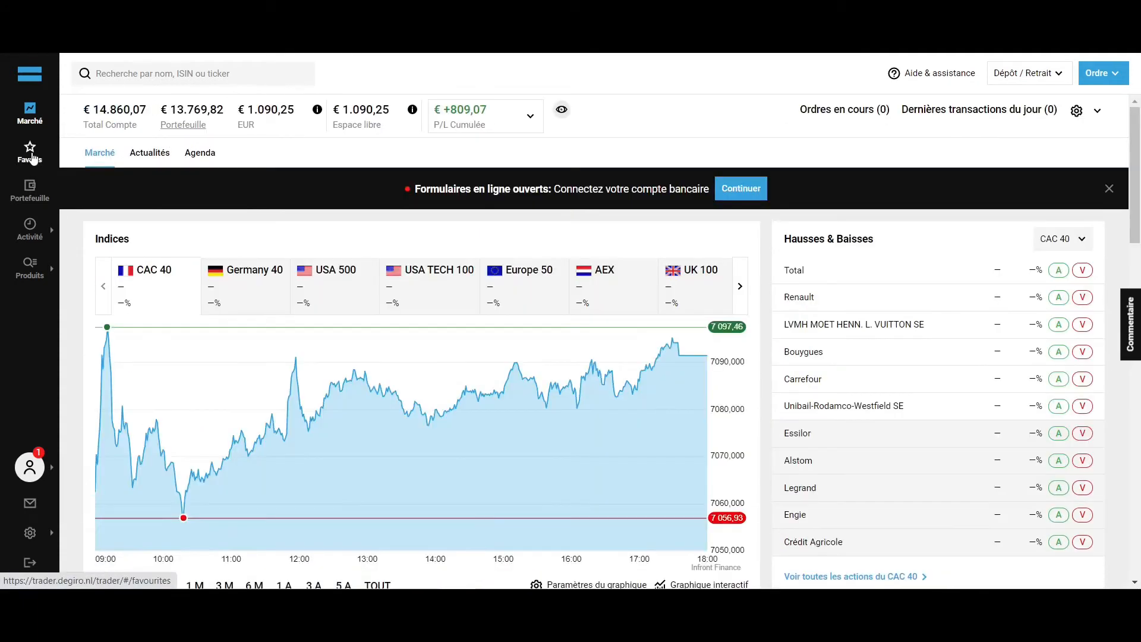
- Open the favourites list and look through the saved stocks
{"action": "left_click", "coordinate": [31, 156]}
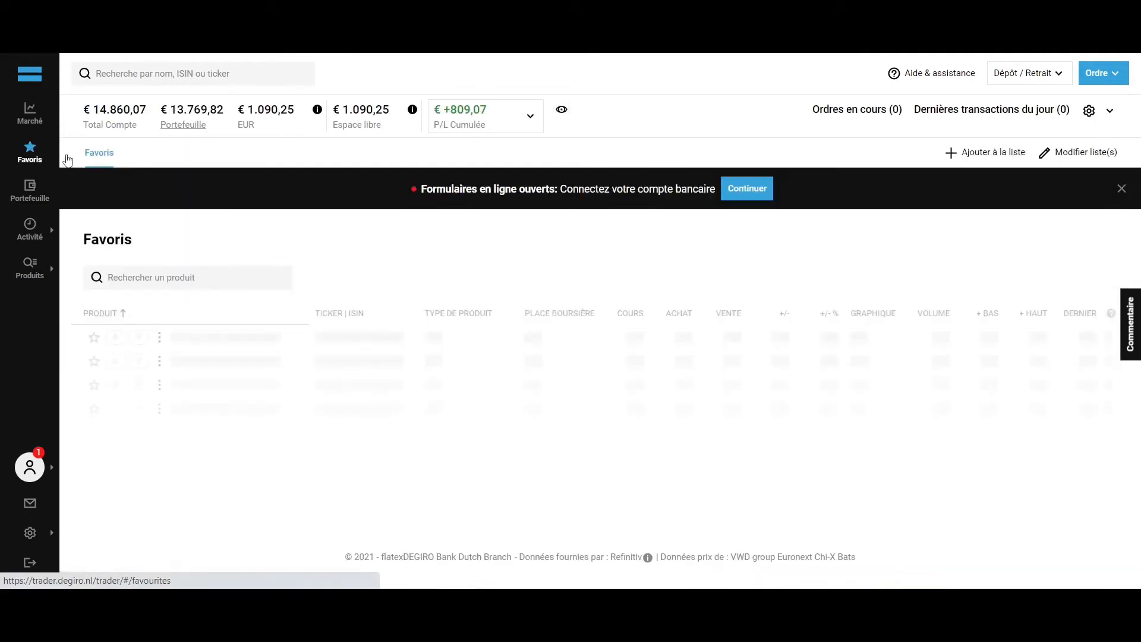
{"action": "scroll", "coordinate": [331, 232], "scroll_direction": "down", "scroll_amount": 3}
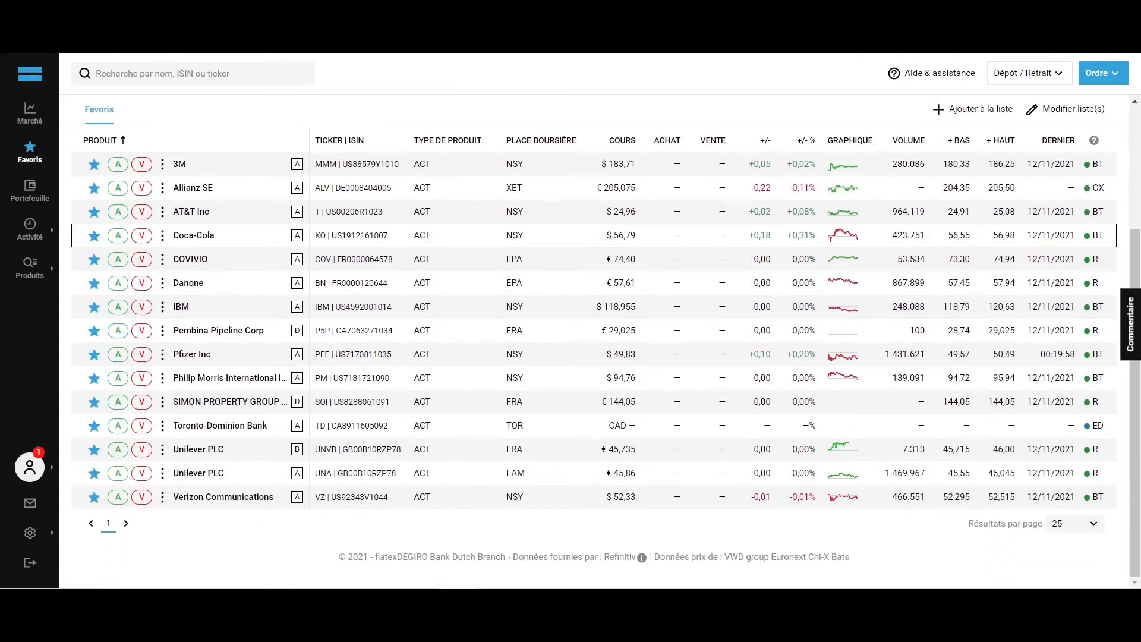
{"action": "scroll", "coordinate": [428, 236], "scroll_direction": "up", "scroll_amount": 3}
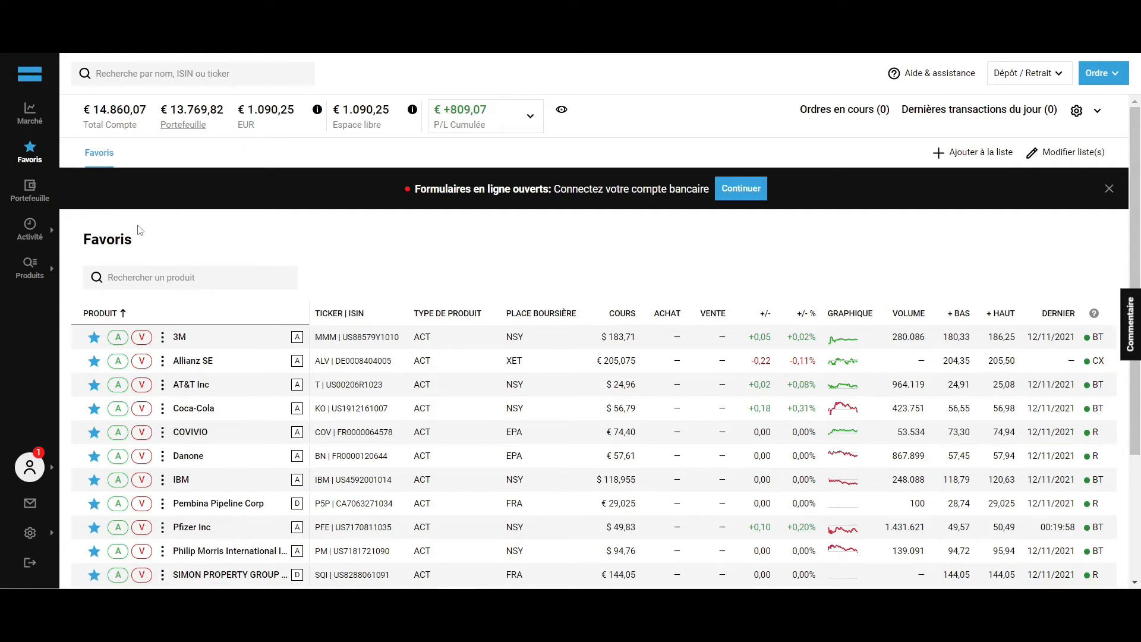
- Browse the product categories and list all stocks for France
{"action": "mouse_move", "coordinate": [25, 278]}
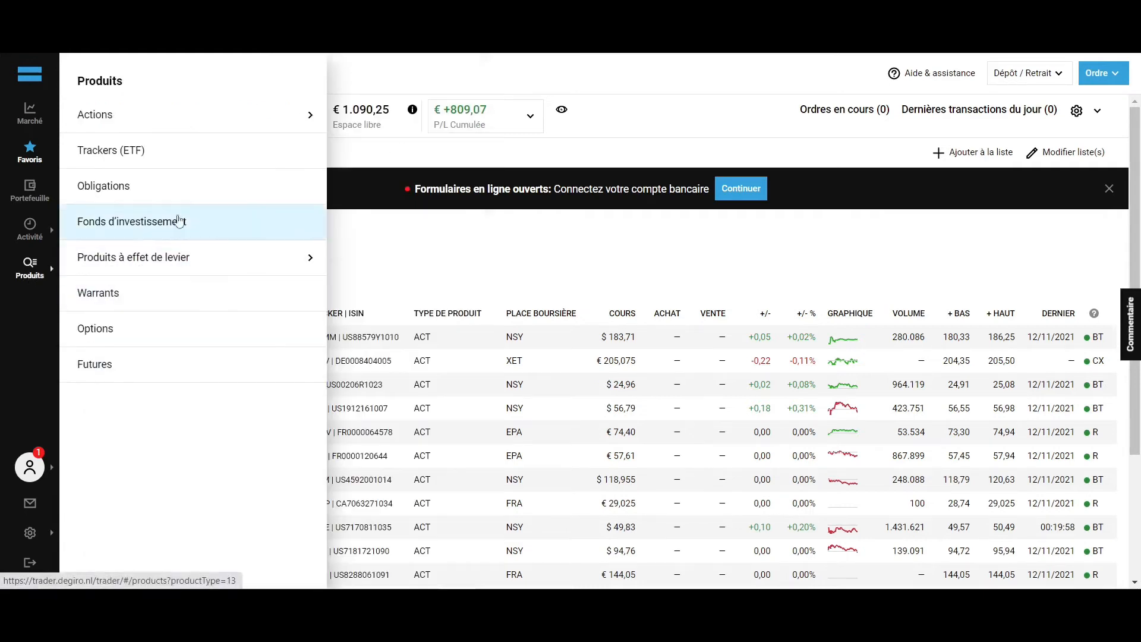
{"action": "mouse_move", "coordinate": [204, 117]}
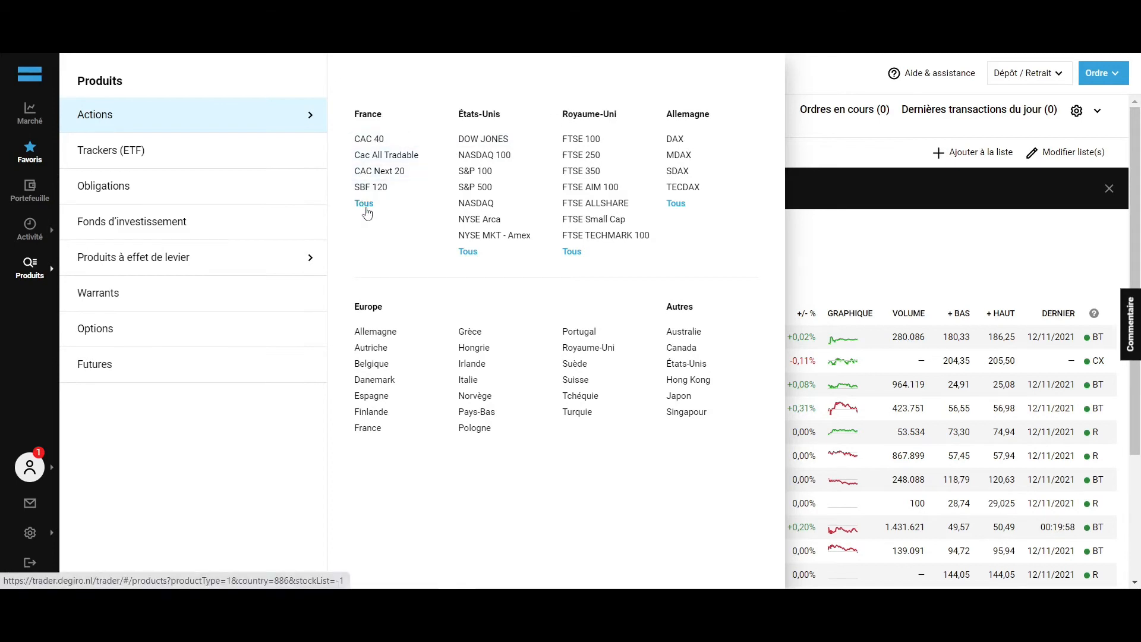
{"action": "left_click", "coordinate": [364, 204]}
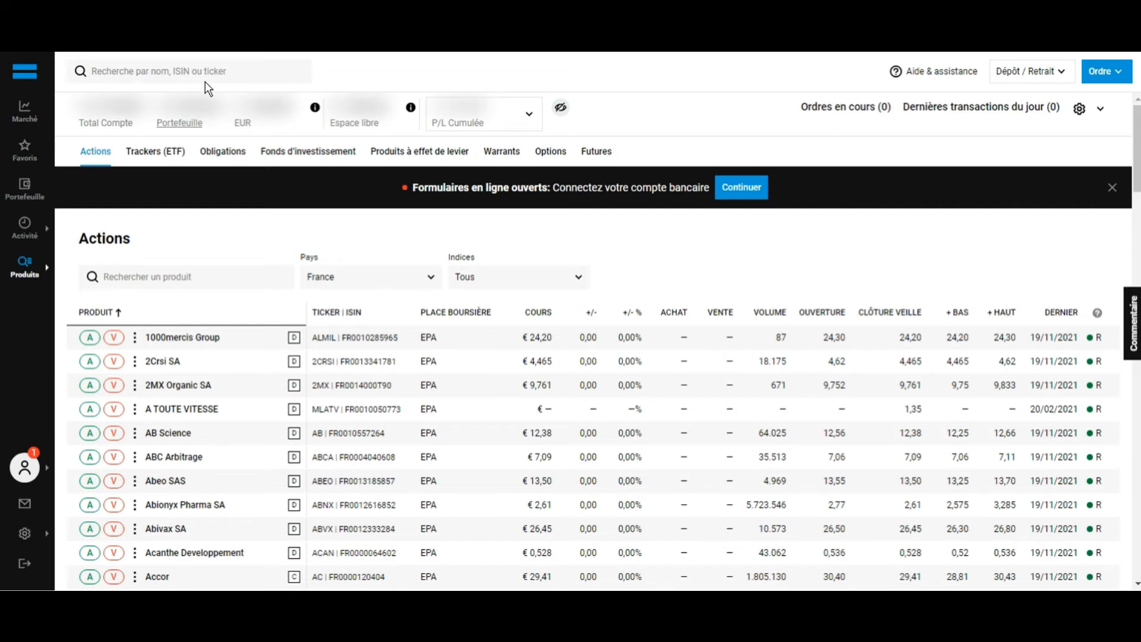
- Search for Aviation Latécoère and open its stock page
{"action": "left_click", "coordinate": [203, 79]}
{"action": "type", "text": "Aviation Latécoère"}
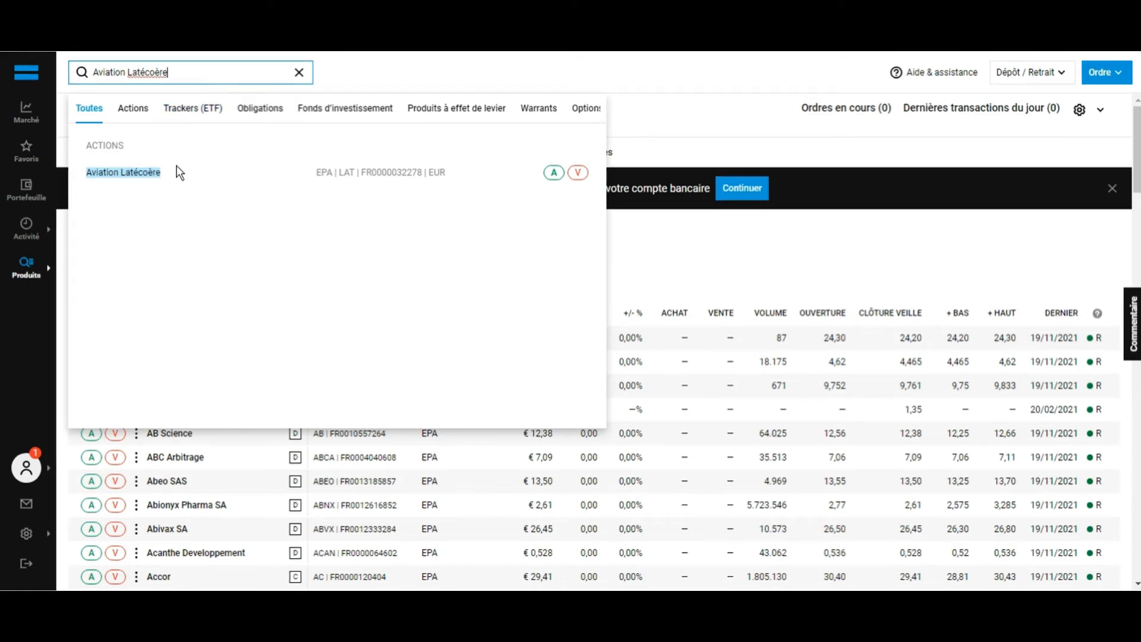
{"action": "left_click", "coordinate": [181, 178]}
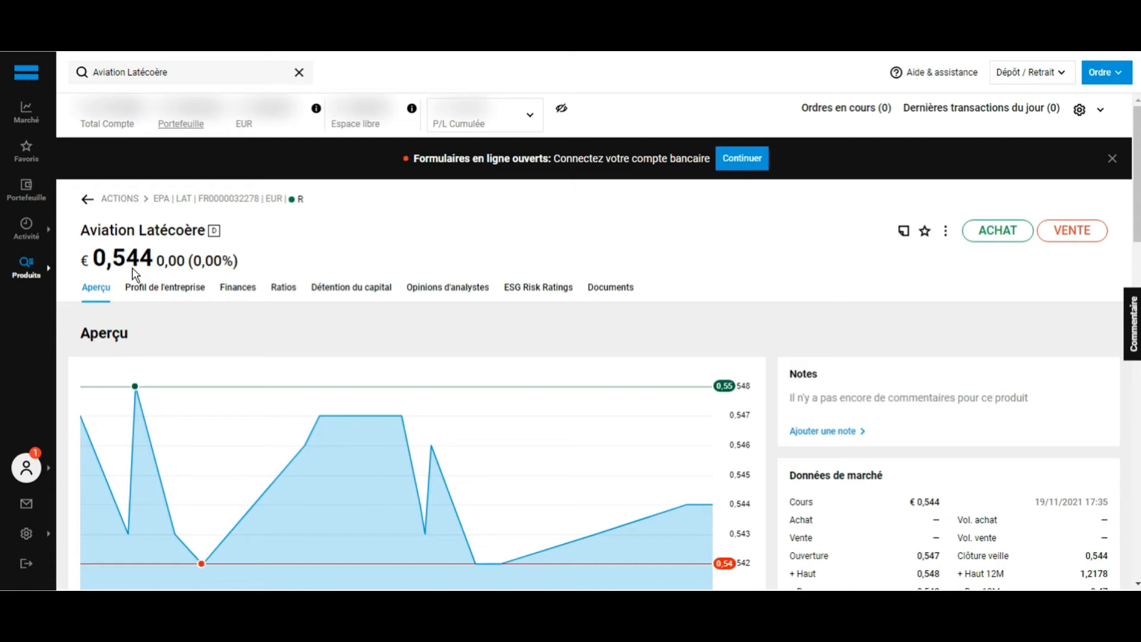
- Examine Aviation Latécoère's price chart, news, key figures and financial statements, and return to the overview
{"action": "scroll", "coordinate": [131, 268], "scroll_direction": "down", "scroll_amount": 1}
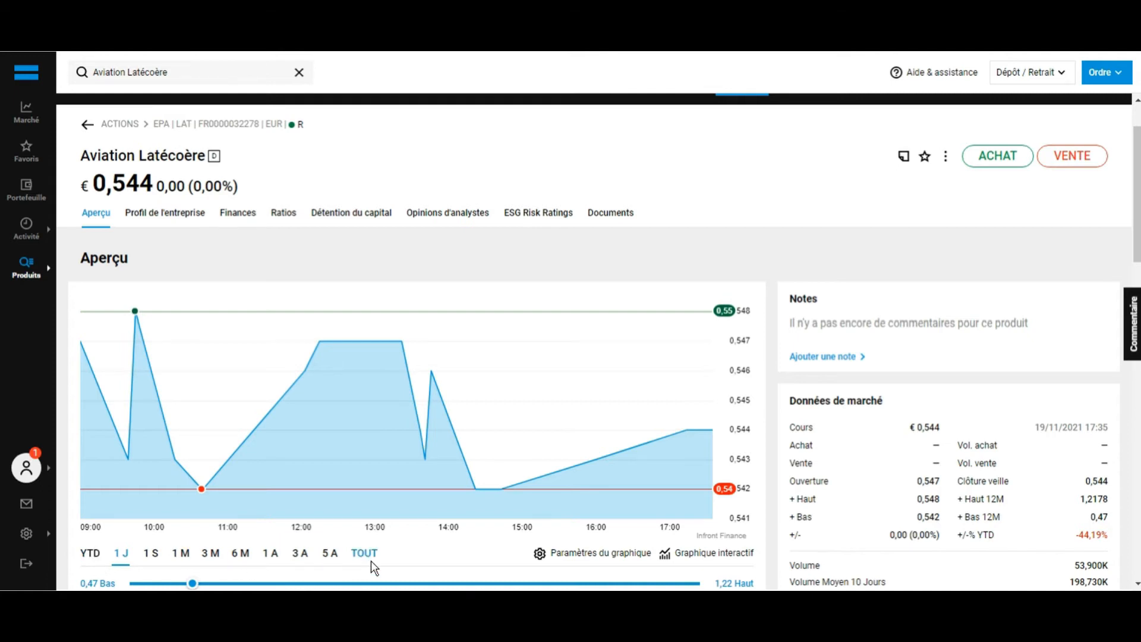
{"action": "scroll", "coordinate": [371, 561], "scroll_direction": "down", "scroll_amount": 6}
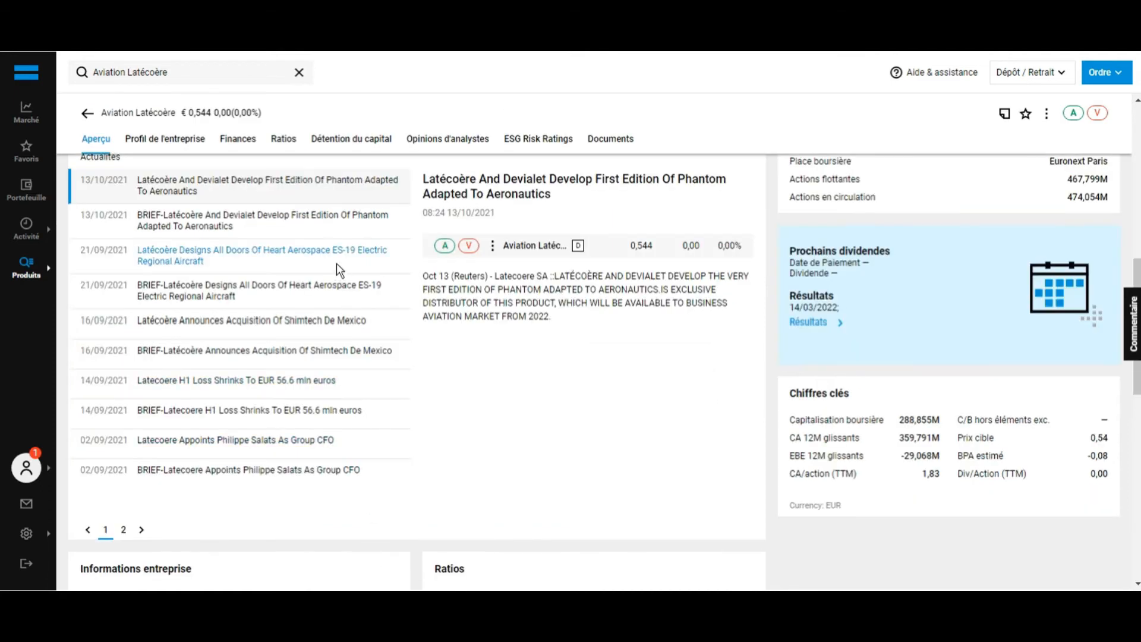
{"action": "scroll", "coordinate": [336, 262], "scroll_direction": "up", "scroll_amount": 3}
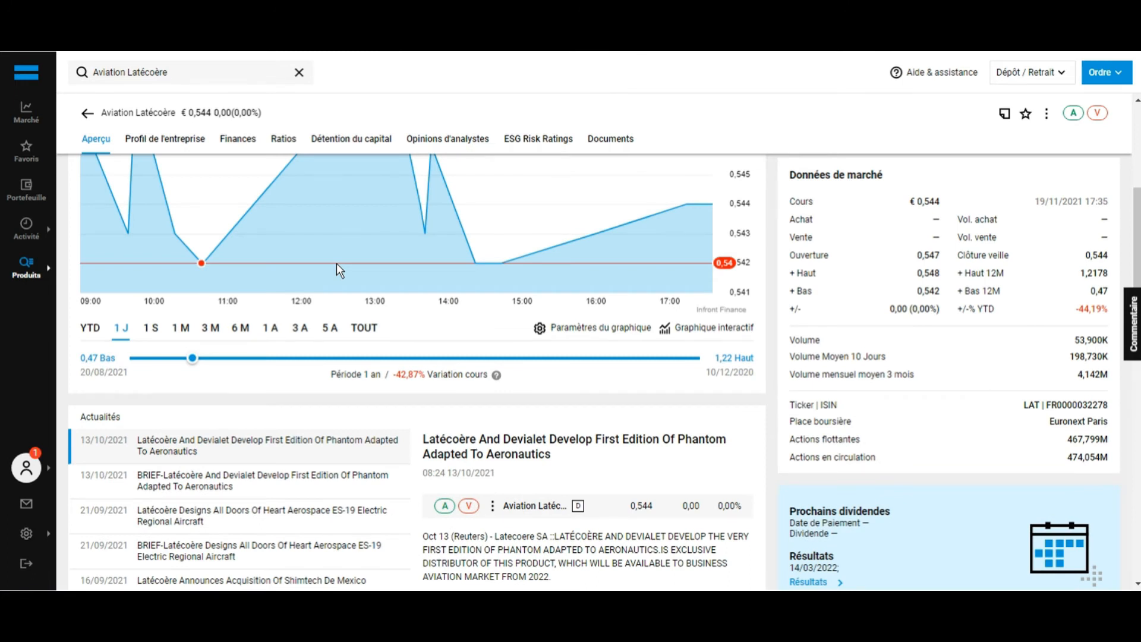
{"action": "left_click", "coordinate": [244, 142]}
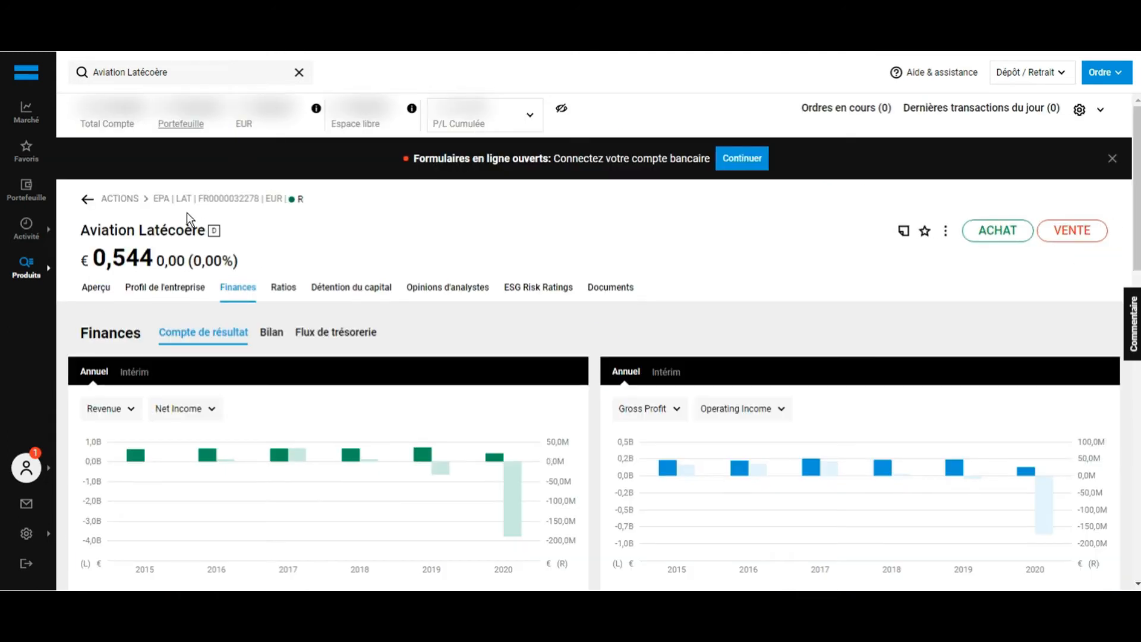
{"action": "left_click", "coordinate": [107, 297]}
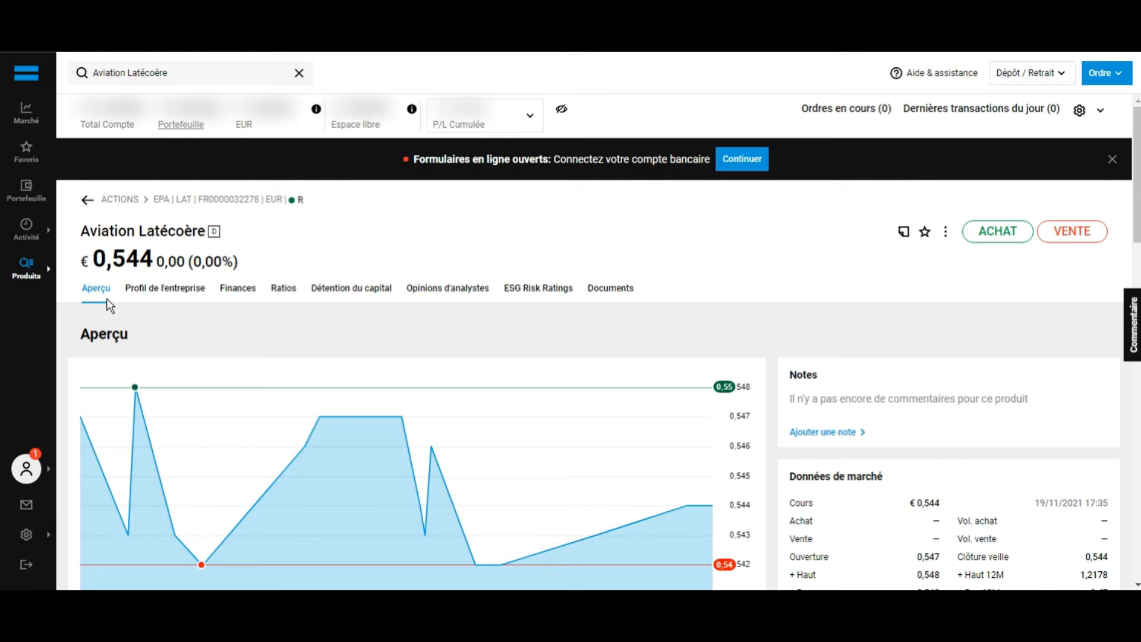
- Fill in a day buy order at market price for 1 Aviation Latécoère share, and close it without submitting
{"action": "left_click", "coordinate": [1010, 235]}
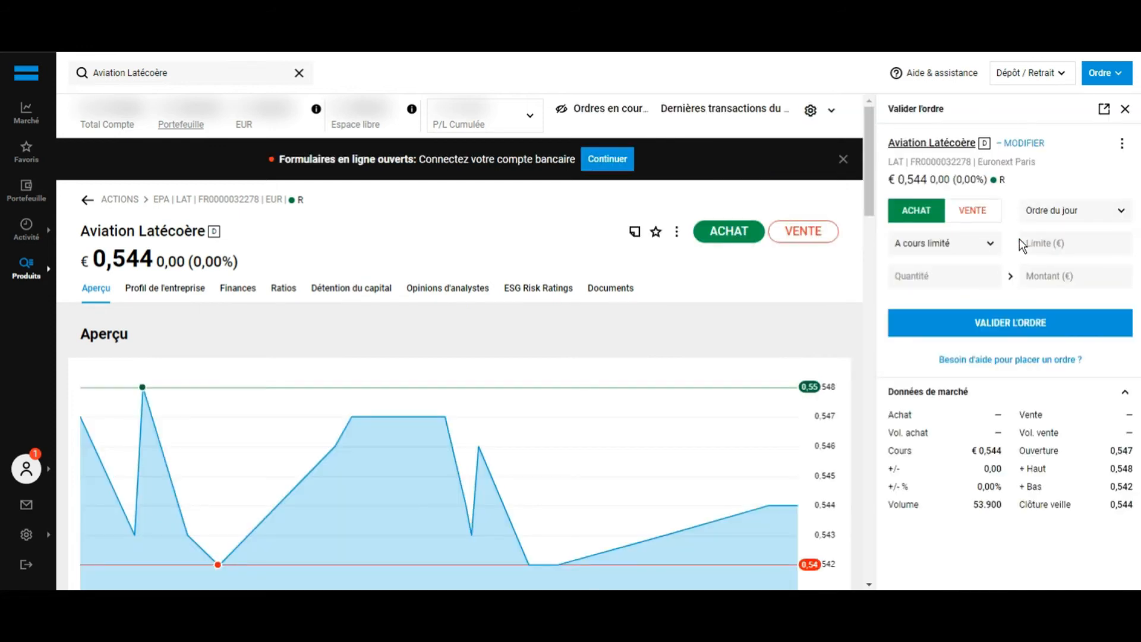
{"action": "left_click", "coordinate": [950, 250]}
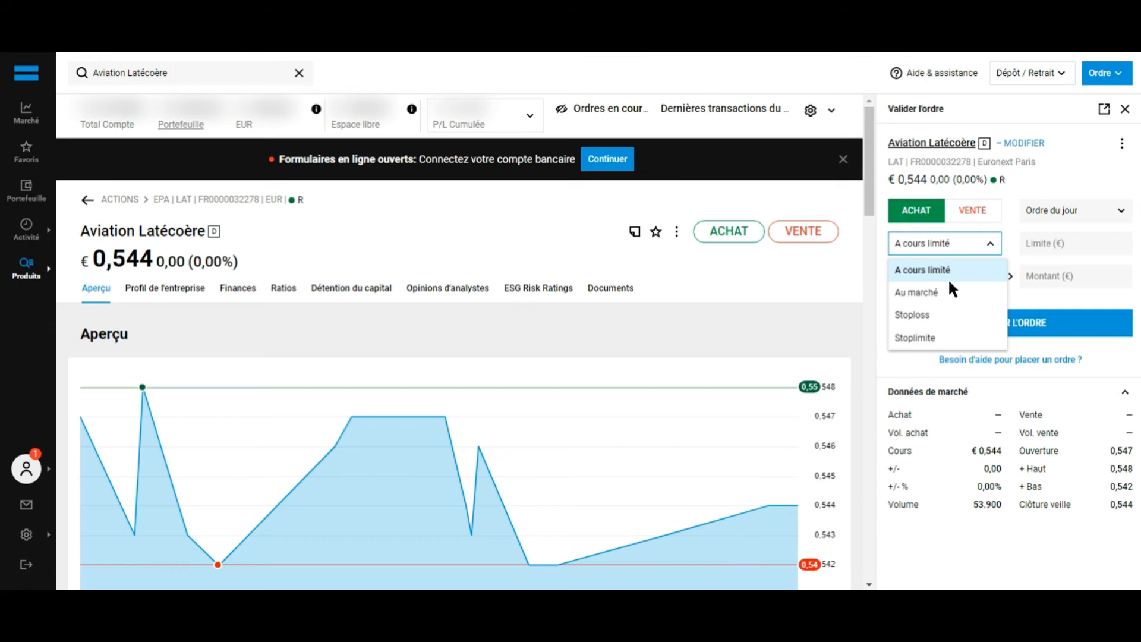
{"action": "left_click", "coordinate": [953, 300]}
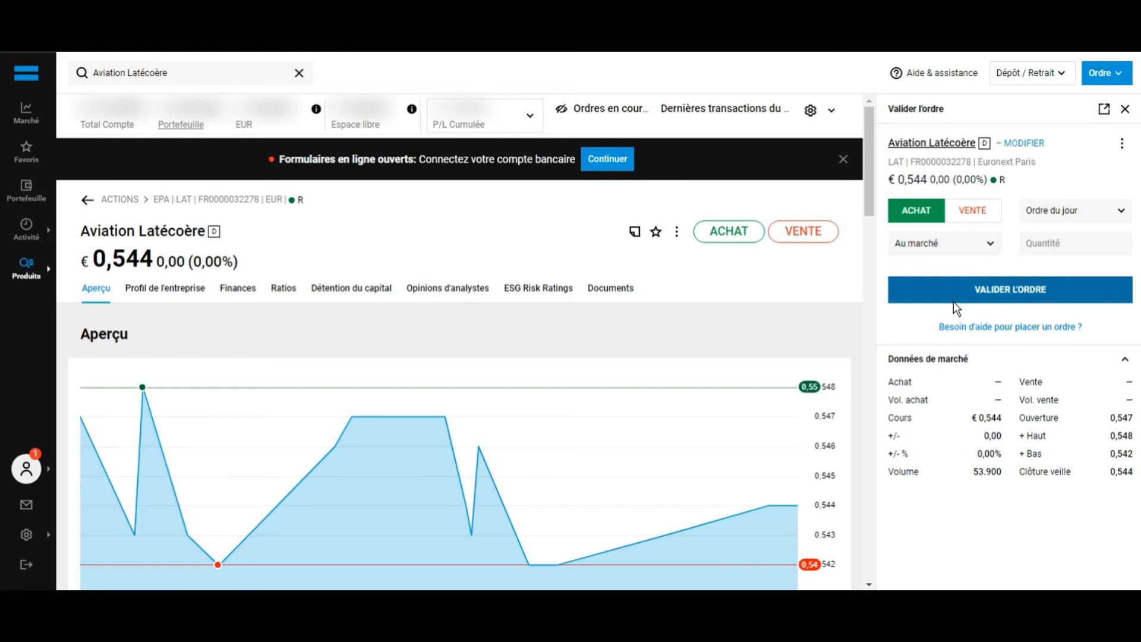
{"action": "left_click", "coordinate": [1092, 254]}
{"action": "type", "text": "1"}
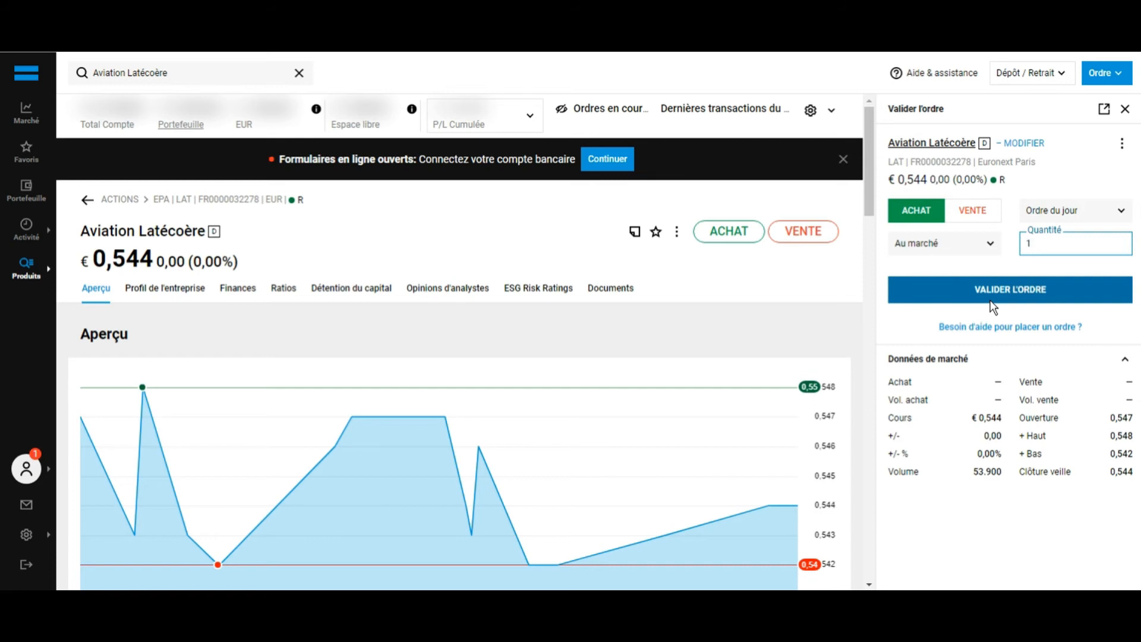
{"action": "left_click", "coordinate": [1125, 109]}
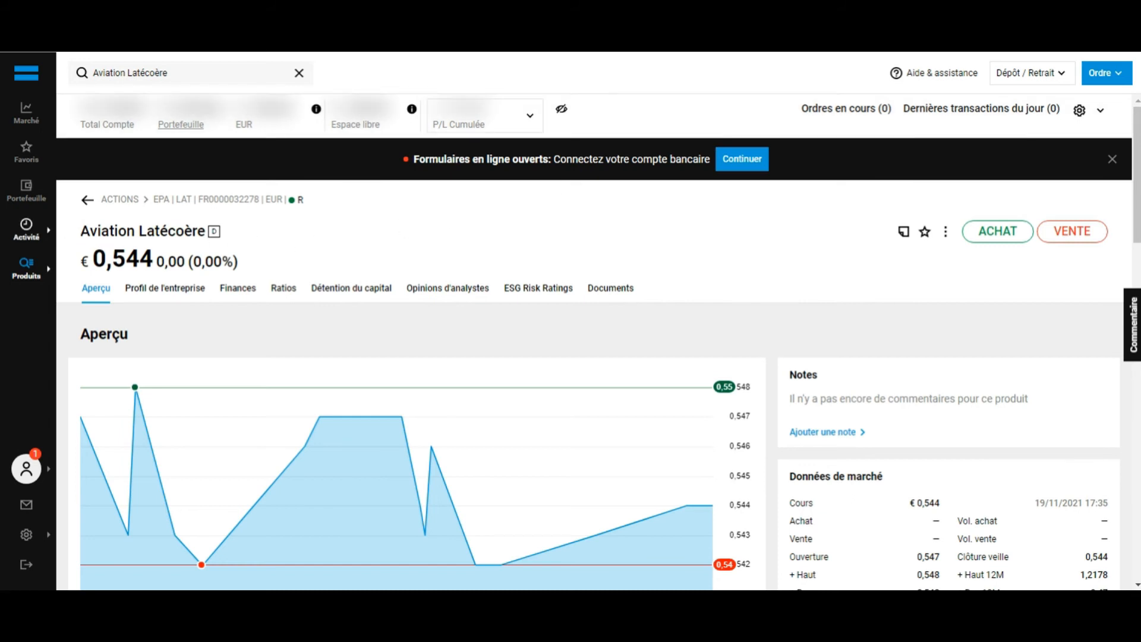
- Open the portfolio and review the stock positions, cash compensation and upcoming dividends
{"action": "left_click", "coordinate": [27, 209]}
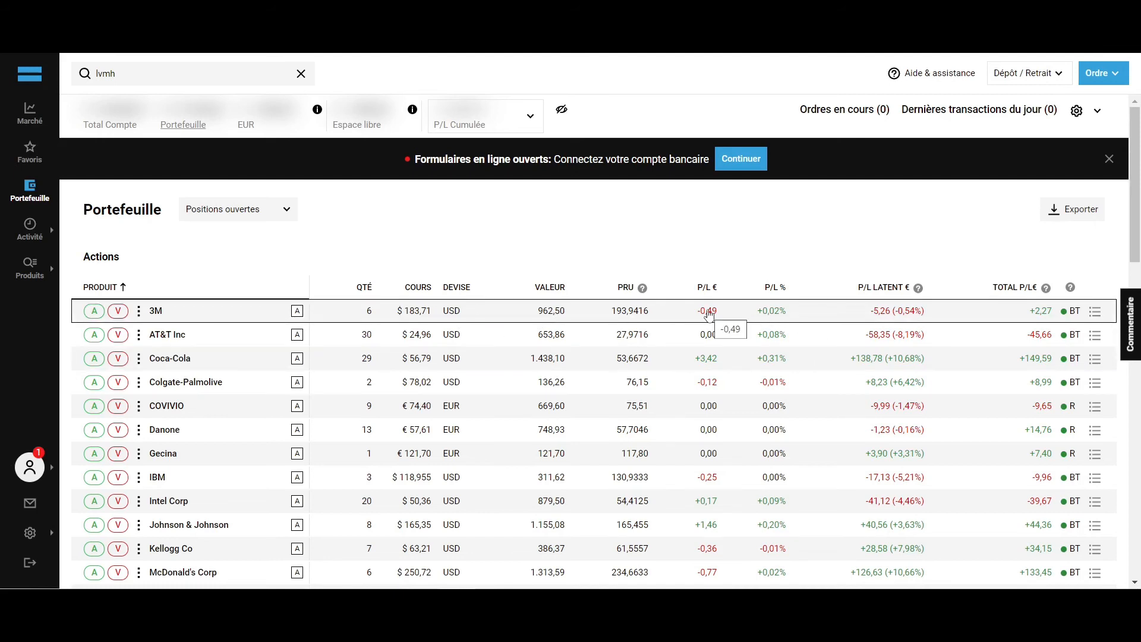
{"action": "scroll", "coordinate": [775, 298], "scroll_direction": "down", "scroll_amount": 10}
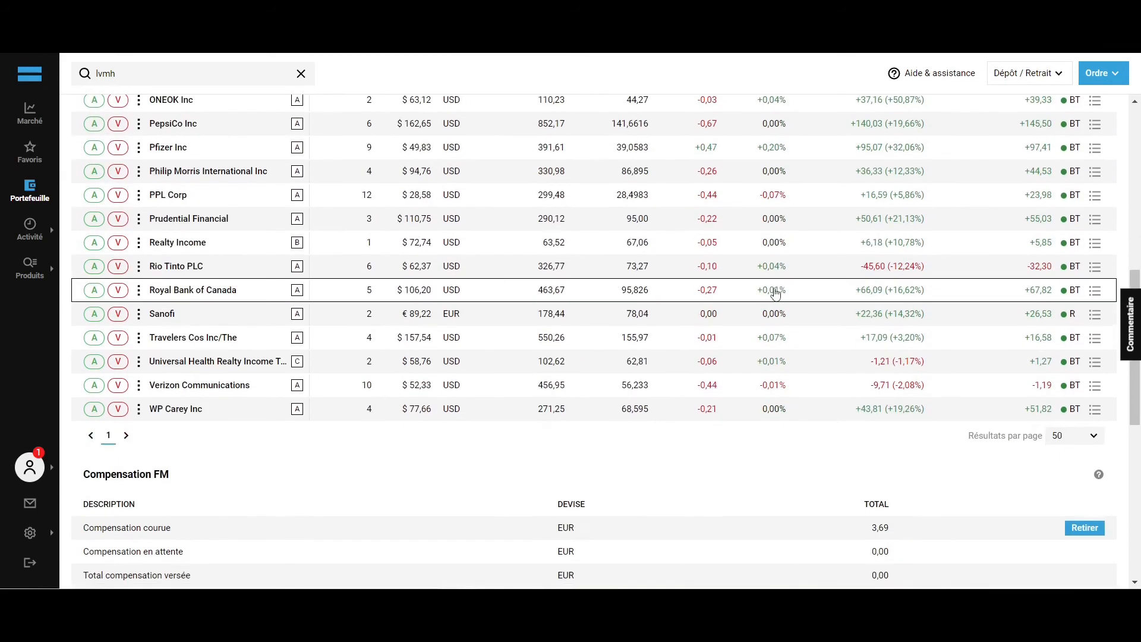
{"action": "scroll", "coordinate": [775, 292], "scroll_direction": "down", "scroll_amount": 8}
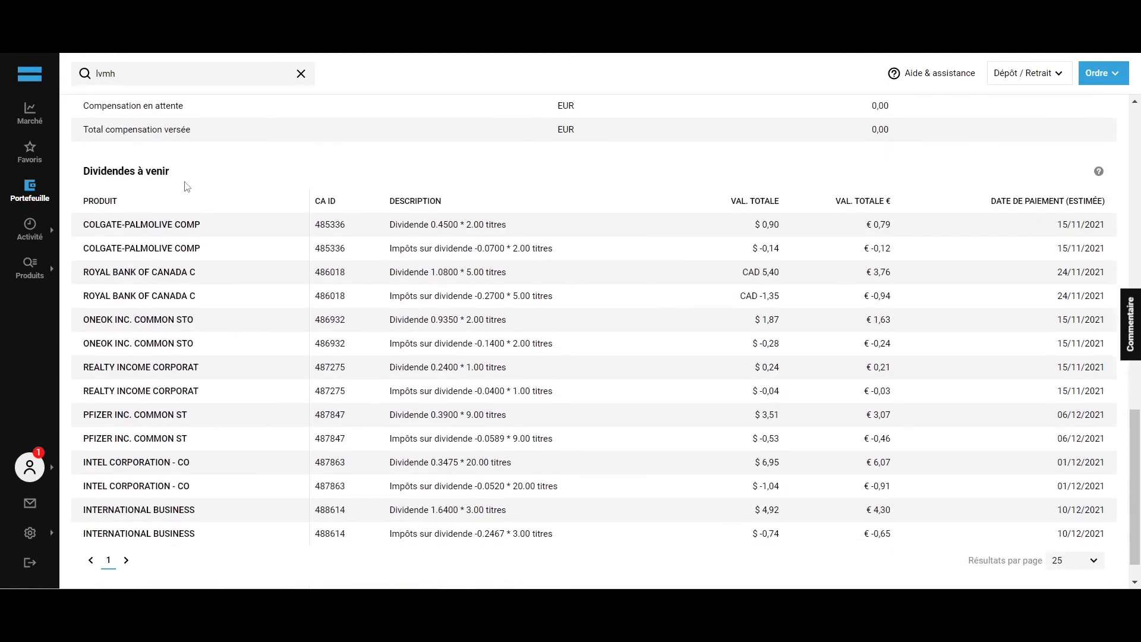
{"action": "scroll", "coordinate": [189, 187], "scroll_direction": "up", "scroll_amount": 16}
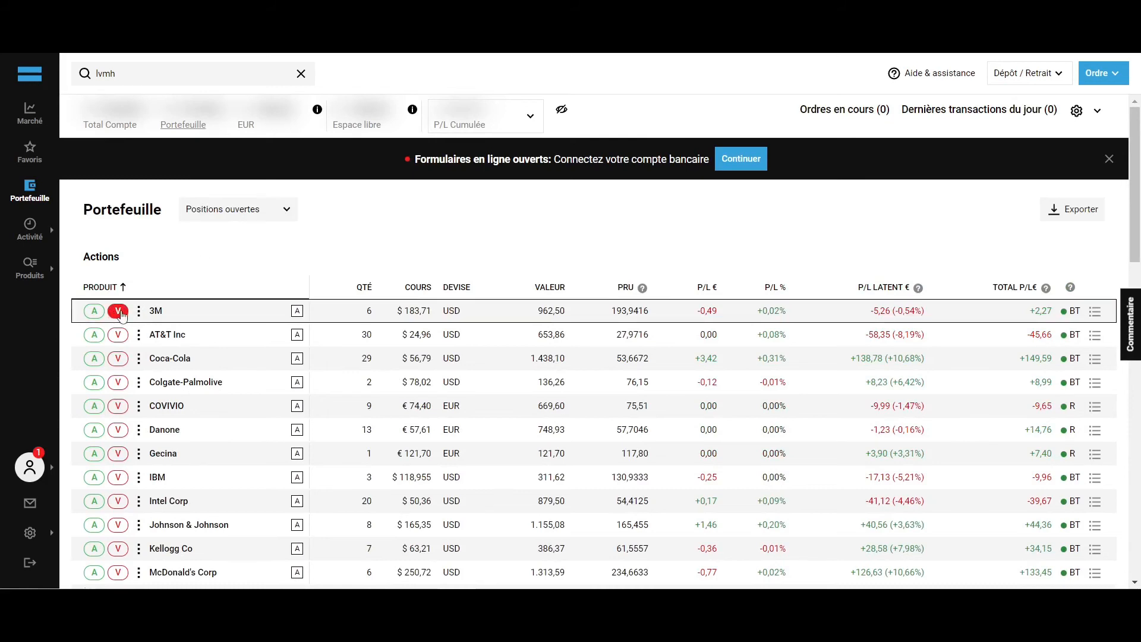
- Fill in a day sell order at market price for 1 share of 3M from the portfolio
{"action": "left_click", "coordinate": [119, 312]}
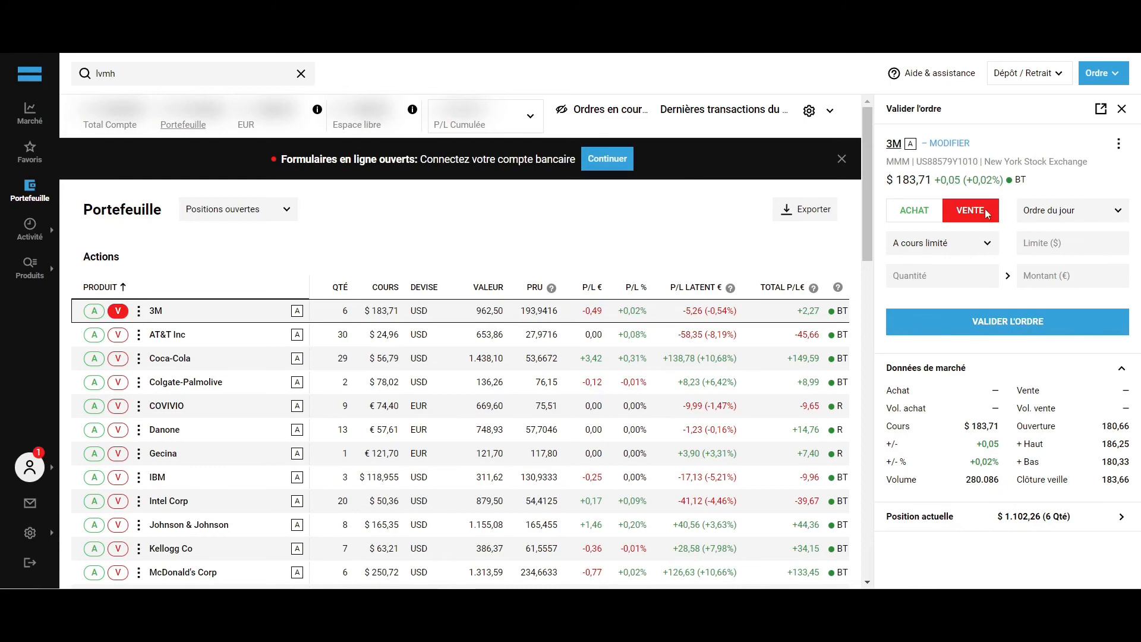
{"action": "left_click", "coordinate": [972, 248]}
{"action": "left_click", "coordinate": [950, 293]}
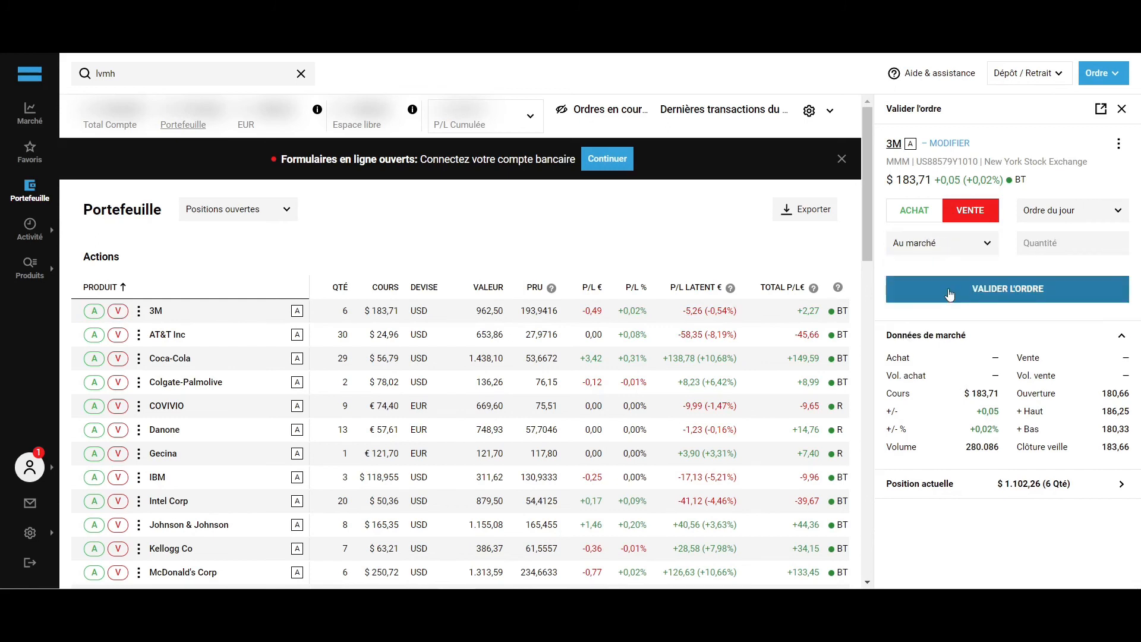
{"action": "left_click", "coordinate": [1048, 242]}
{"action": "type", "text": "1"}
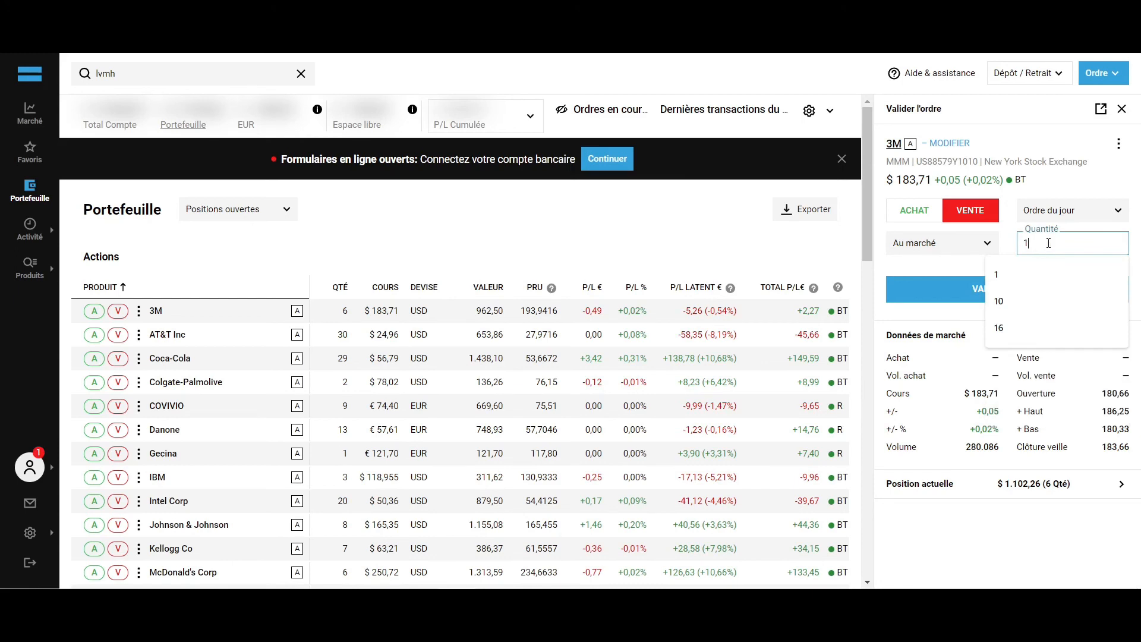
{"action": "left_click", "coordinate": [1011, 237]}
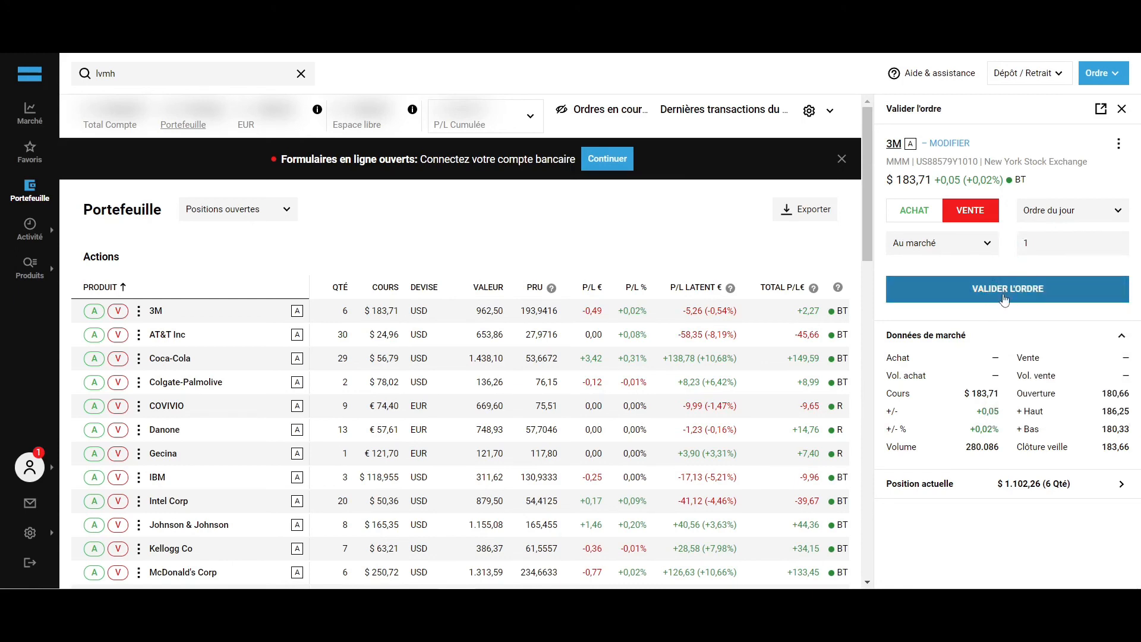